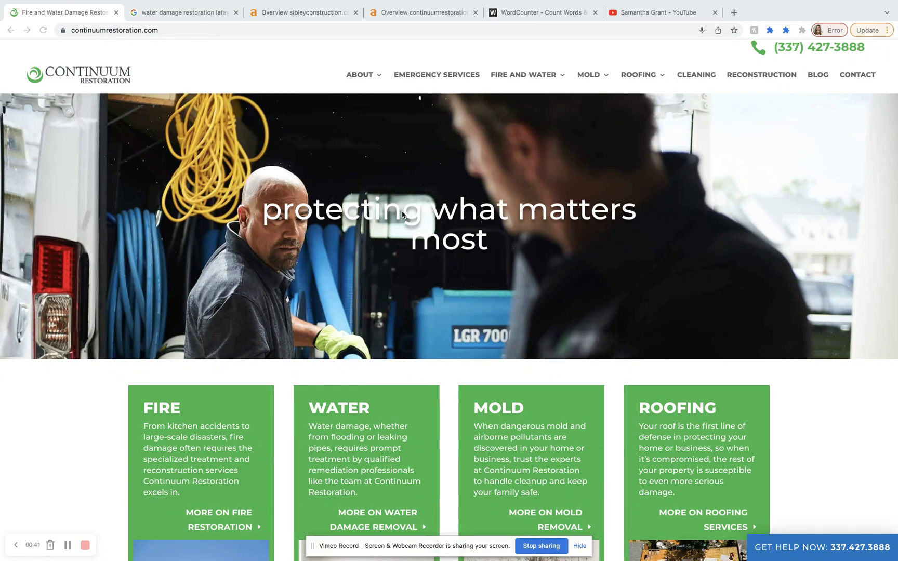
Step: Review the Continuum Restoration home page from the hero banner through the service sections down to the footer
scroll(193, 265, down, 2)
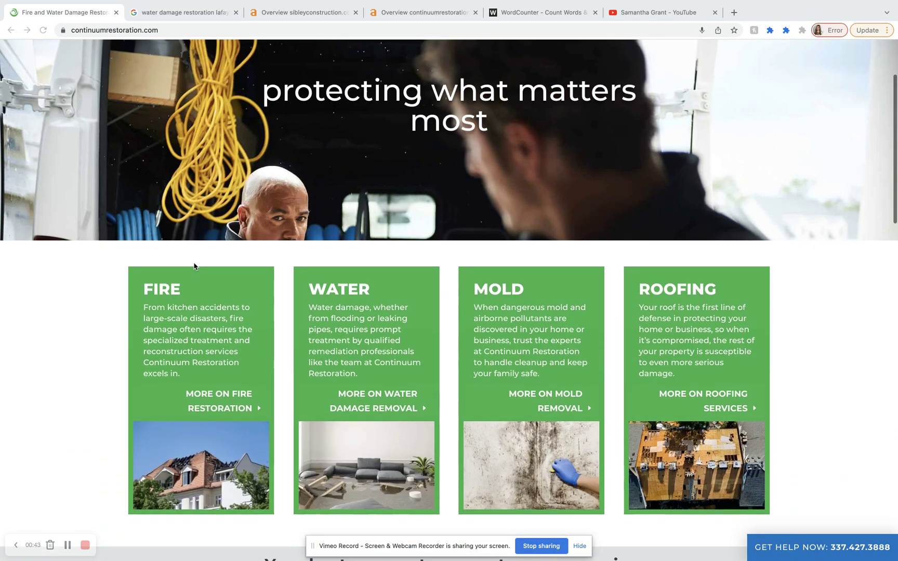
scroll(193, 265, down, 2)
scroll(194, 266, down, 4)
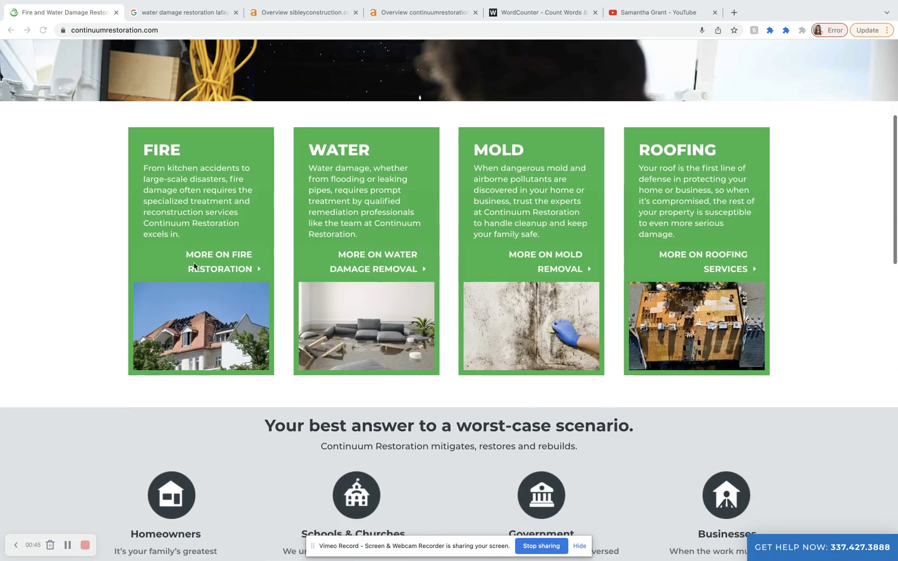
scroll(194, 266, down, 12)
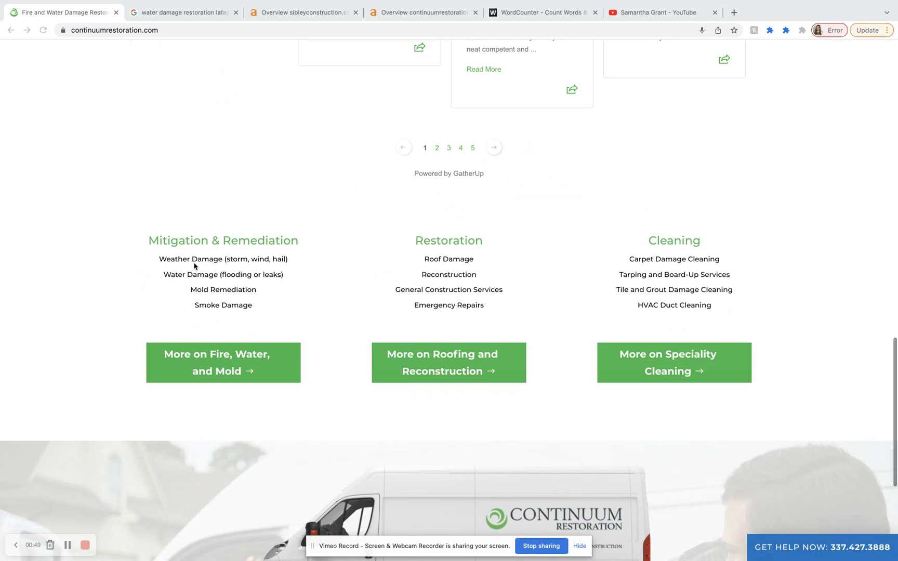
scroll(194, 266, down, 3)
scroll(194, 266, down, 3)
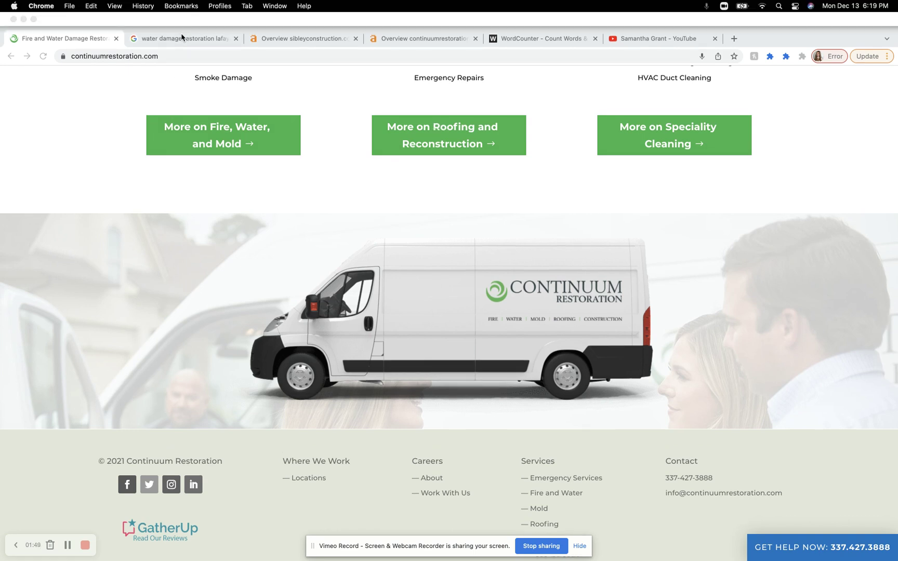
Step: Switch to the Google results for "water damage restoration lafayette louisiana" and examine the local listings and top organic results
click(182, 38)
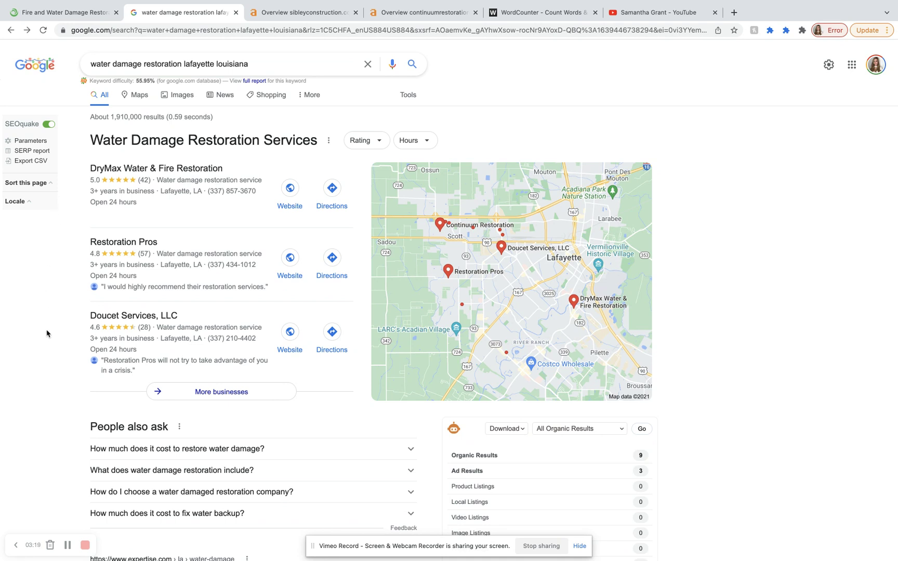
scroll(47, 333, down, 5)
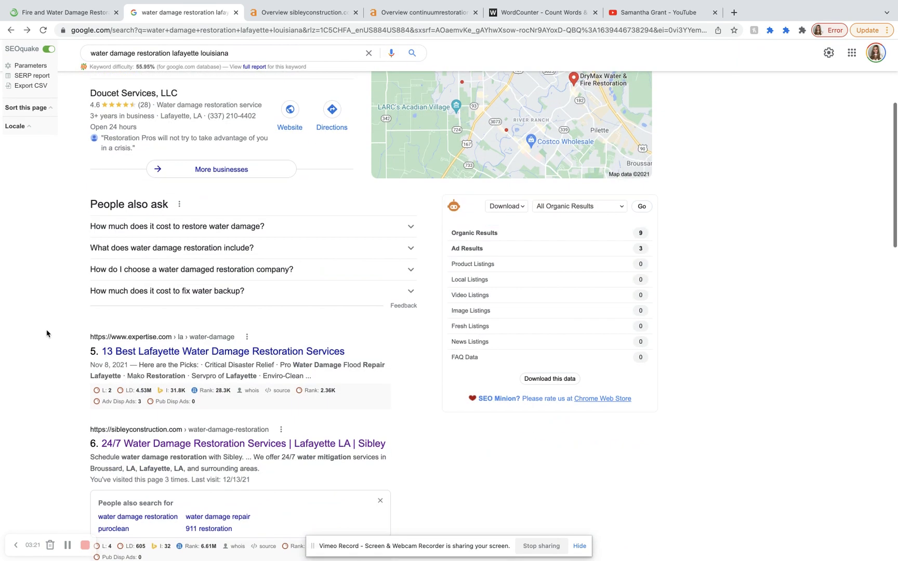
scroll(47, 334, down, 3)
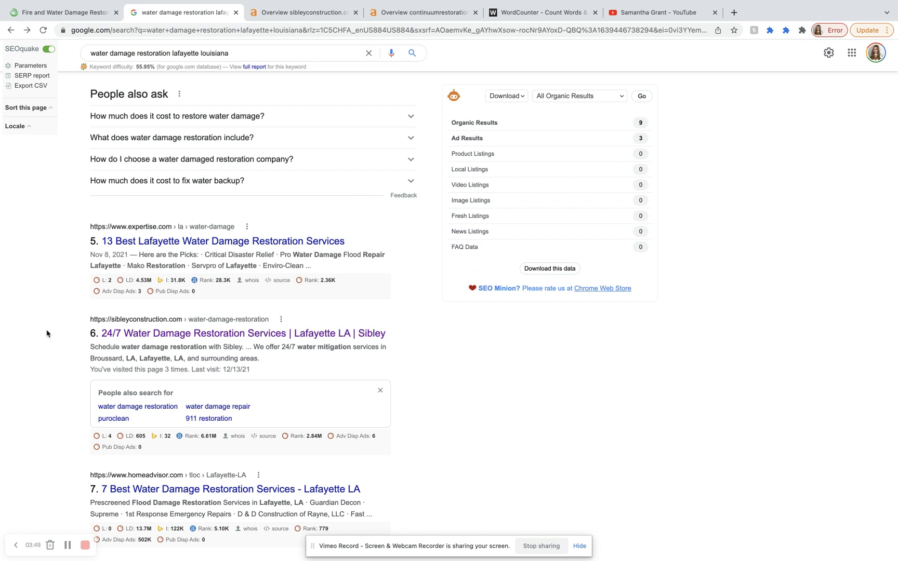
Step: Open Sibley's water damage restoration page from the results, review its content down to the inspection form, and return to the results
click(113, 336)
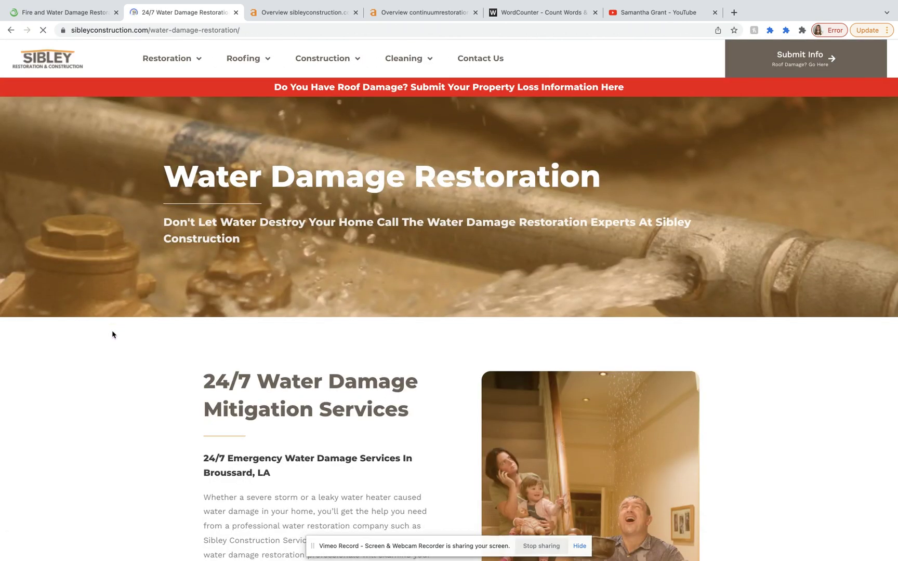
scroll(112, 335, down, 3)
scroll(112, 334, down, 6)
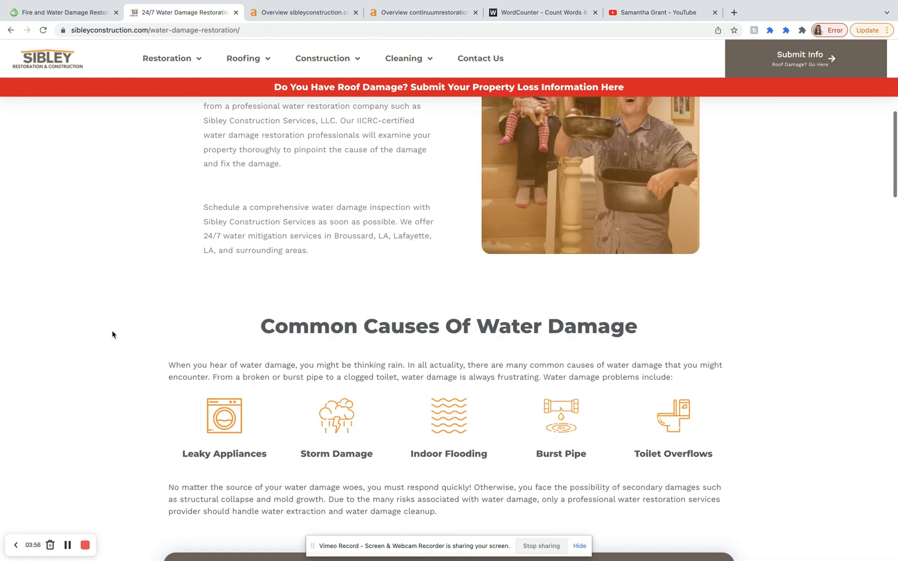
scroll(113, 334, down, 3)
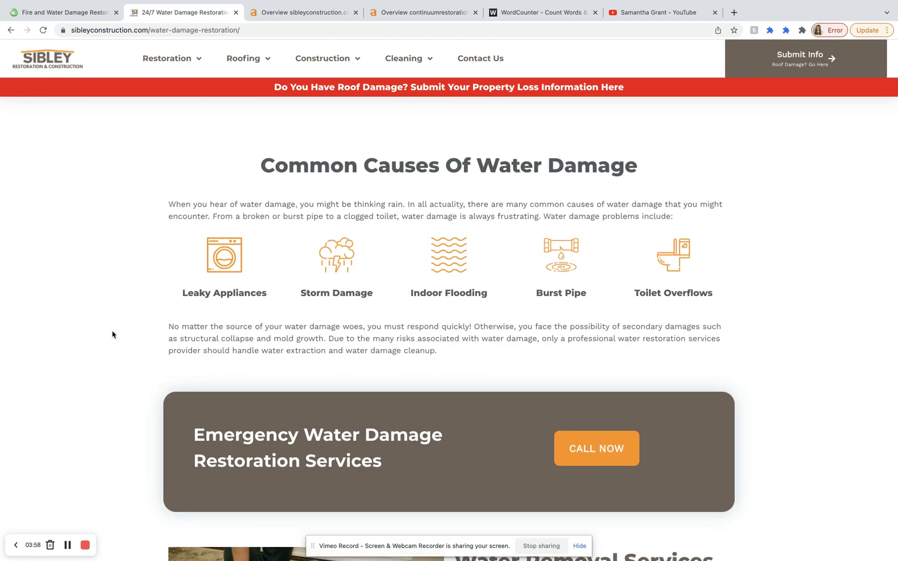
scroll(112, 335, down, 4)
scroll(112, 335, down, 4)
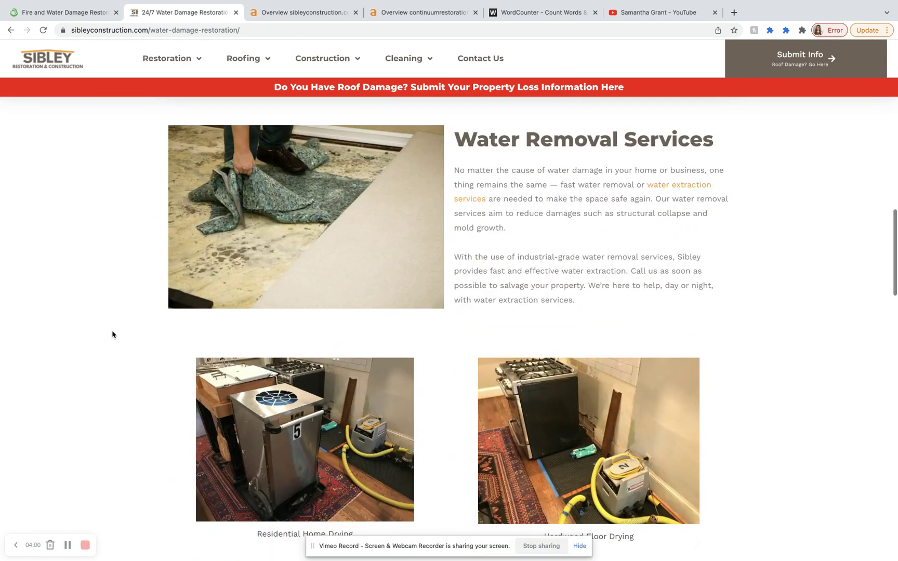
scroll(112, 335, down, 4)
scroll(112, 335, down, 4)
scroll(112, 335, down, 4)
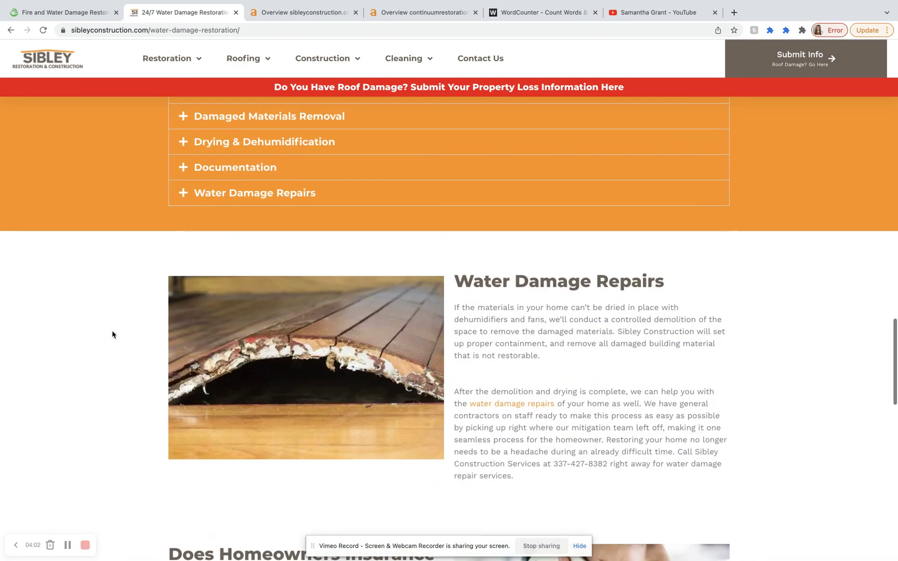
scroll(112, 335, down, 4)
scroll(113, 334, down, 3)
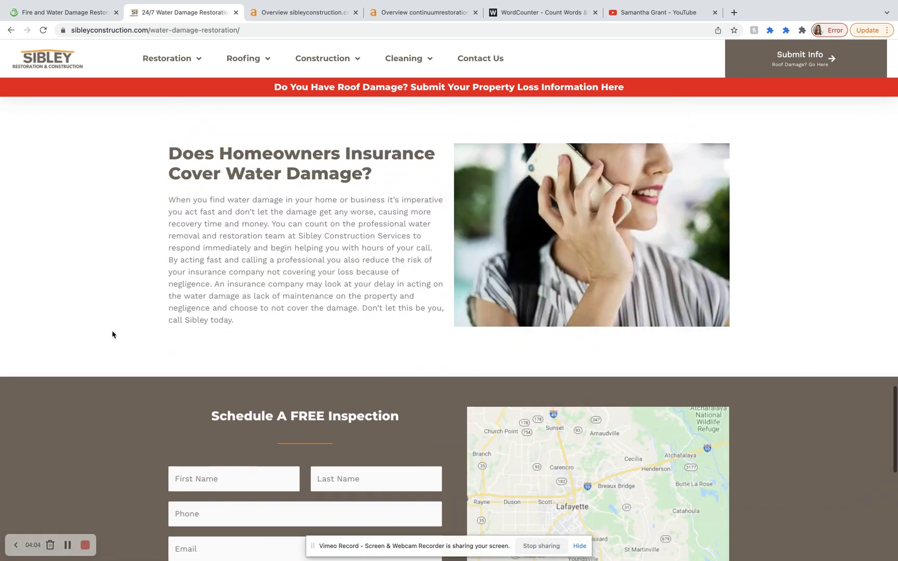
scroll(112, 334, down, 3)
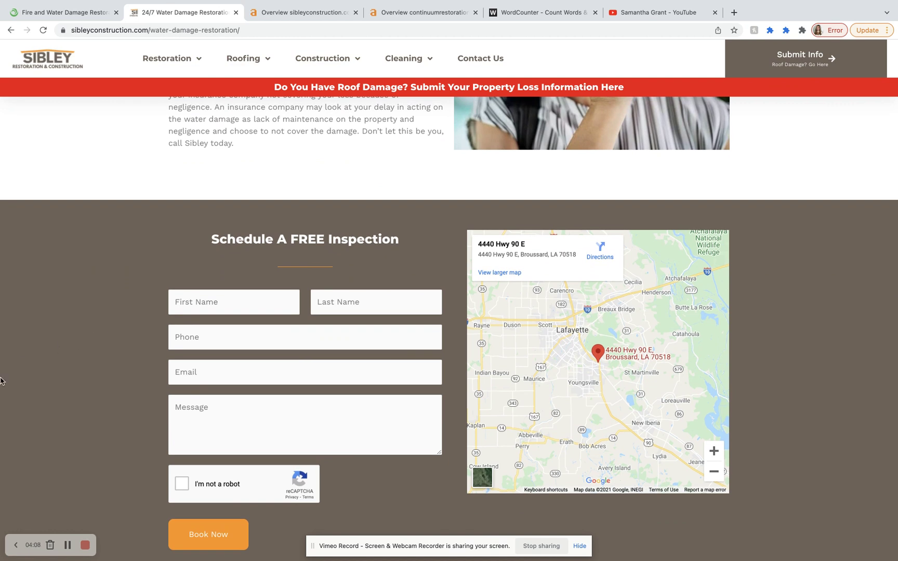
click(9, 31)
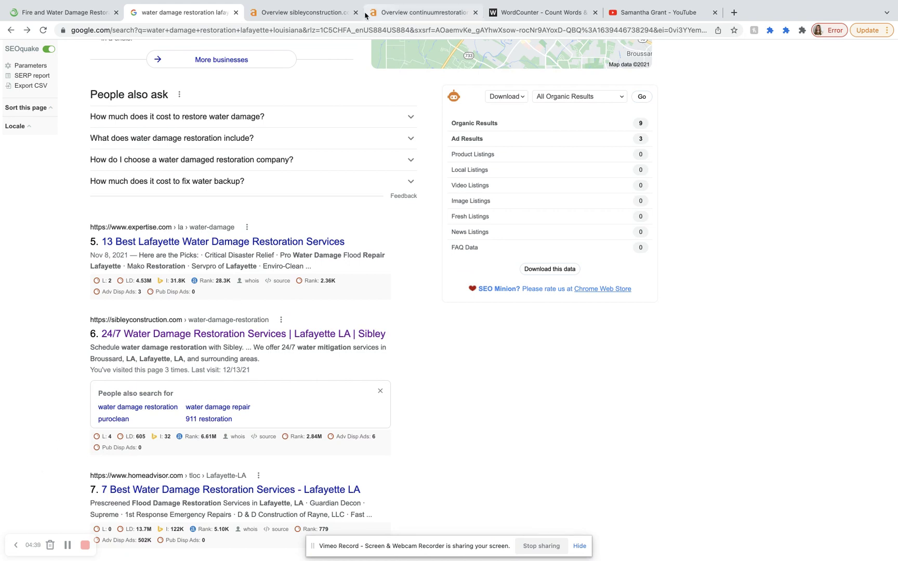
Step: Check the Site Explorer overview for Sibley's water damage page and its organic keywords list, then return to the overview
click(323, 20)
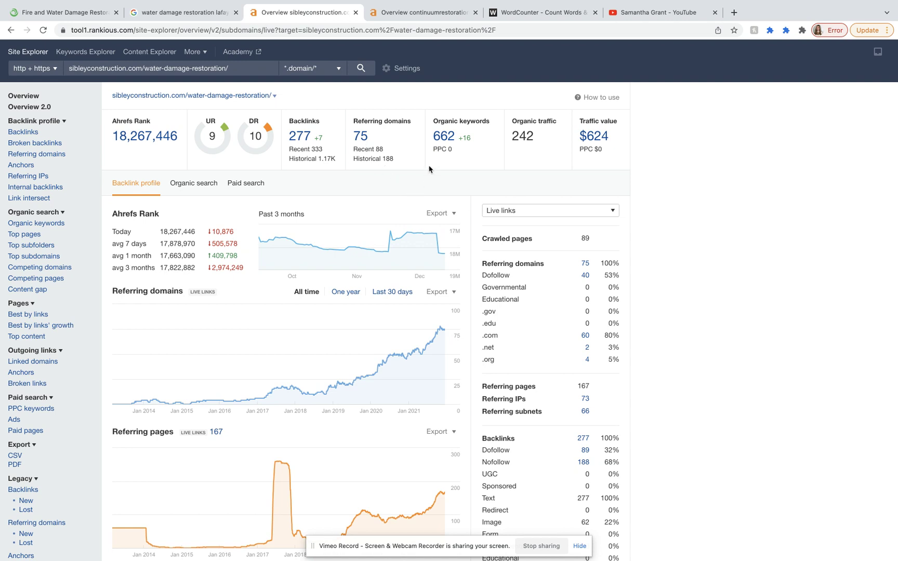
click(439, 139)
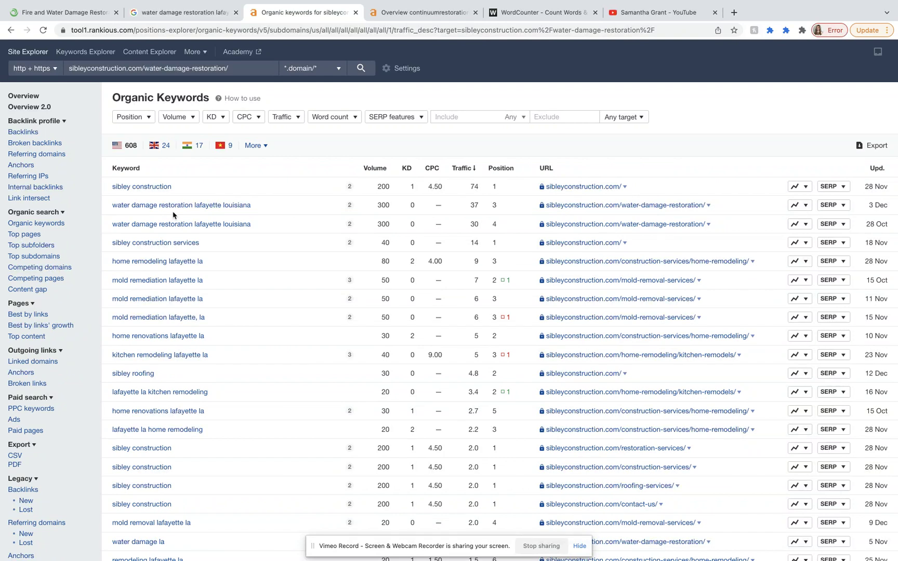
click(7, 35)
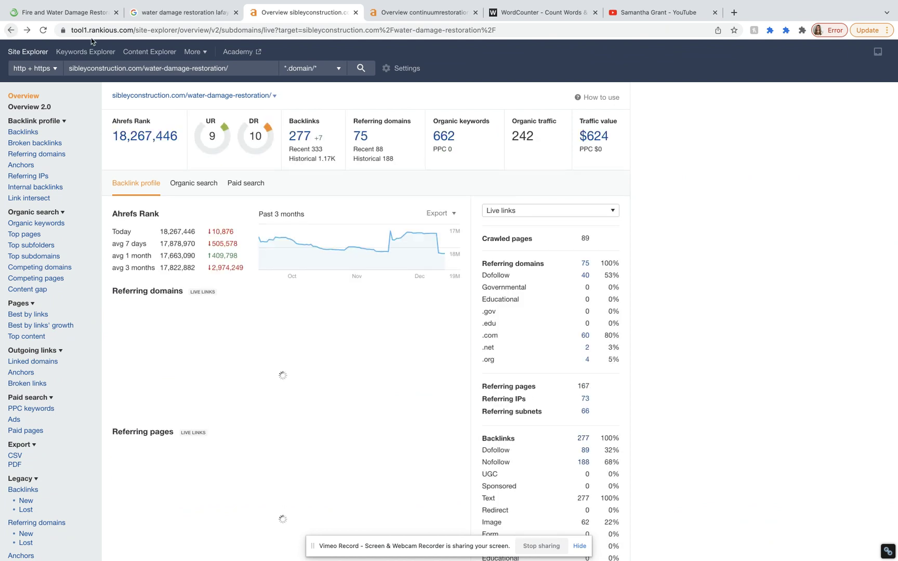
Step: Open Sibley's backlinks report and examine the referring pages, their domain ratings and anchors
click(302, 146)
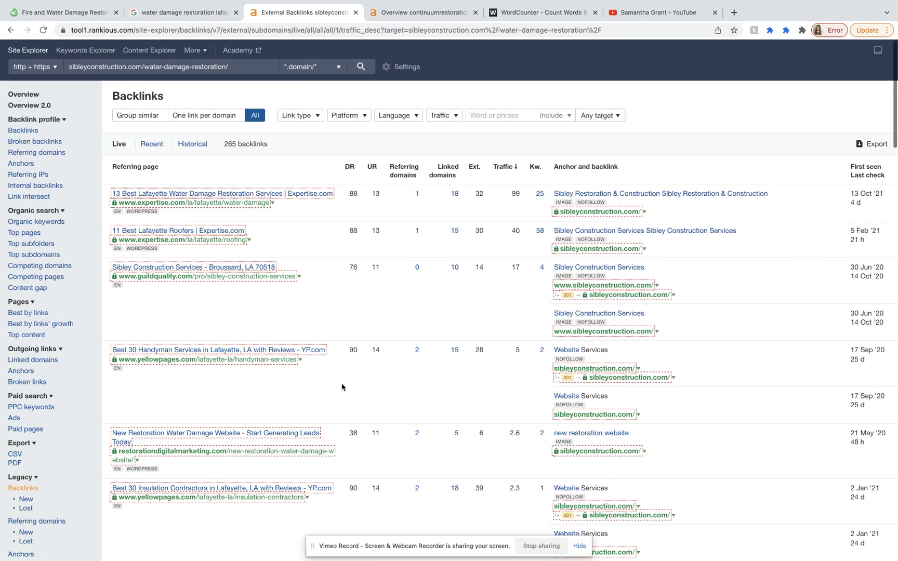
scroll(342, 388, down, 2)
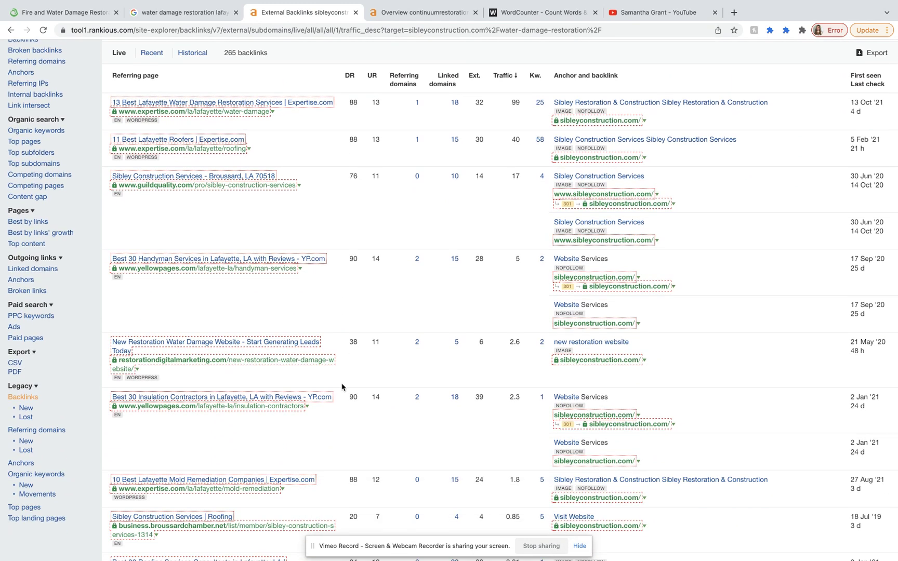
scroll(341, 387, down, 2)
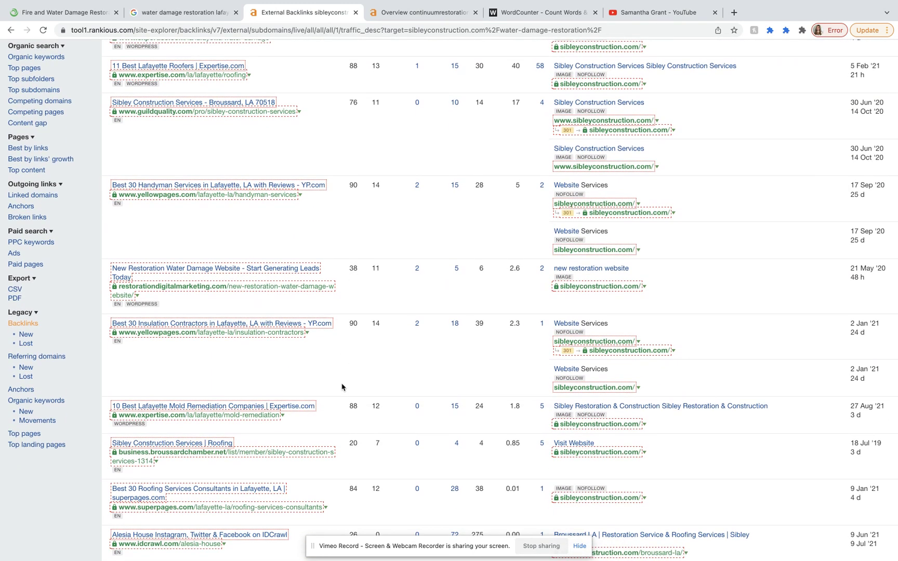
scroll(342, 387, up, 2)
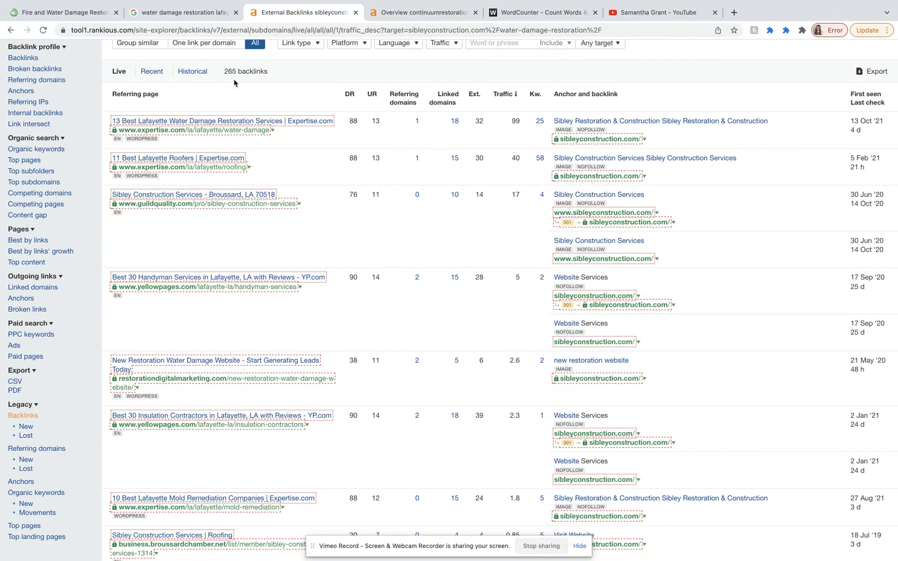
Step: Switch to the Site Explorer overview for continuumrestoration.com, open its organic keywords report, and examine the keyword volumes and positions
click(435, 15)
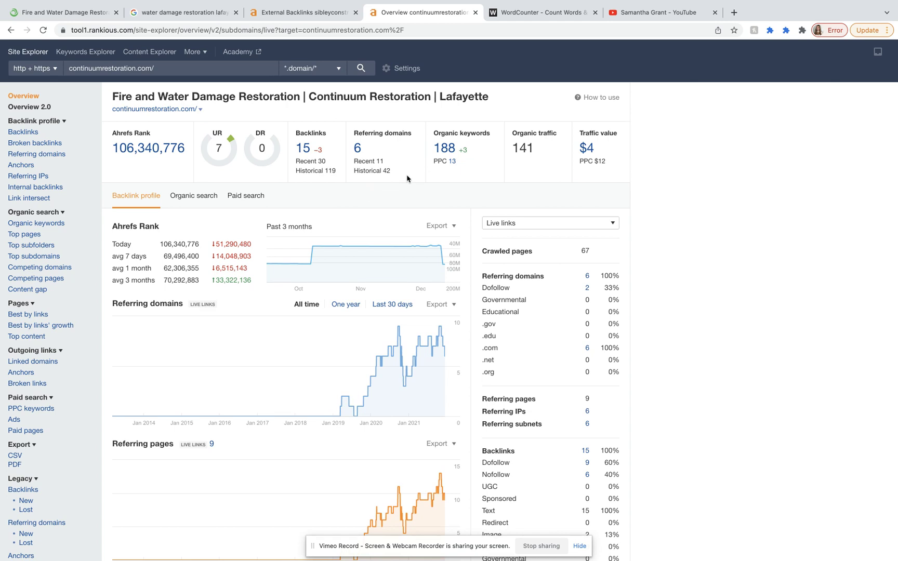
click(447, 156)
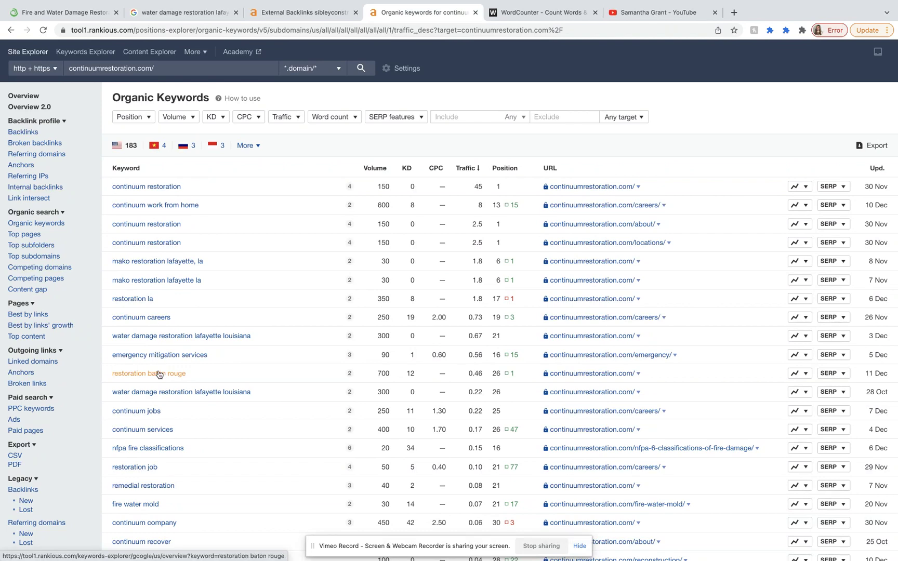
scroll(159, 374, down, 5)
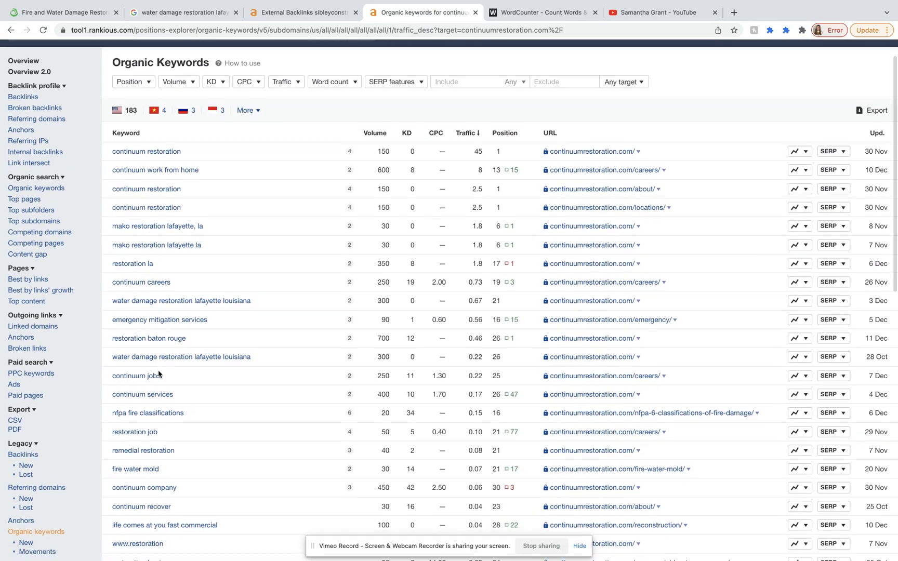
scroll(160, 373, down, 1)
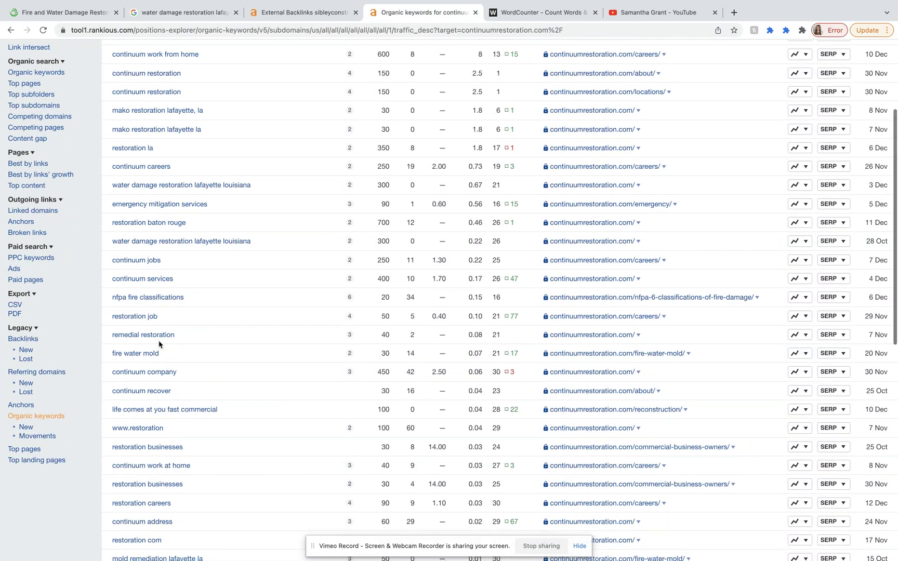
scroll(159, 344, down, 1)
scroll(159, 344, up, 1)
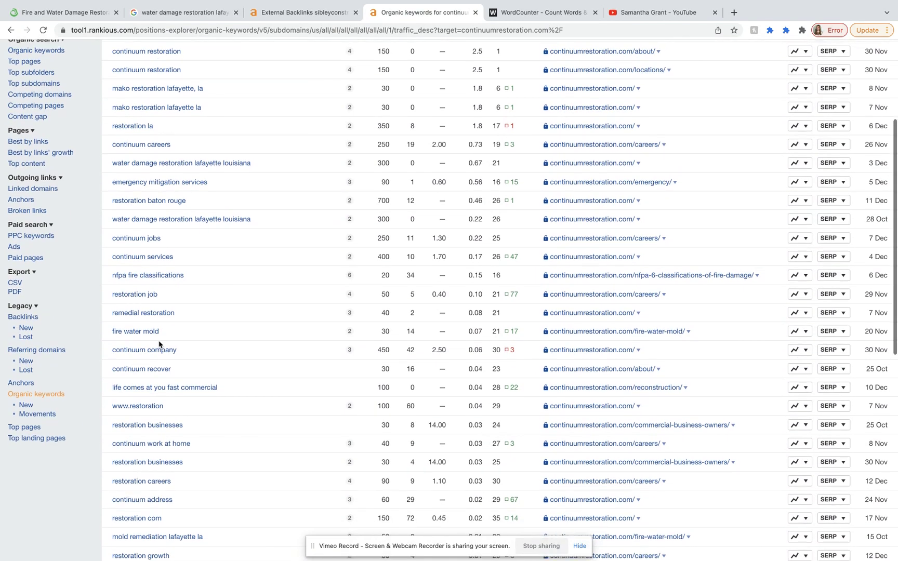